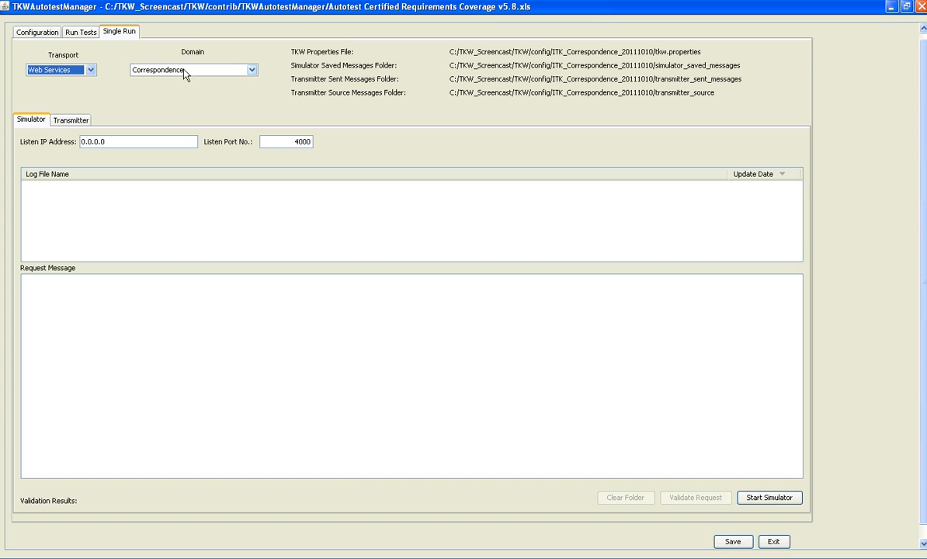
pyautogui.click(90, 70)
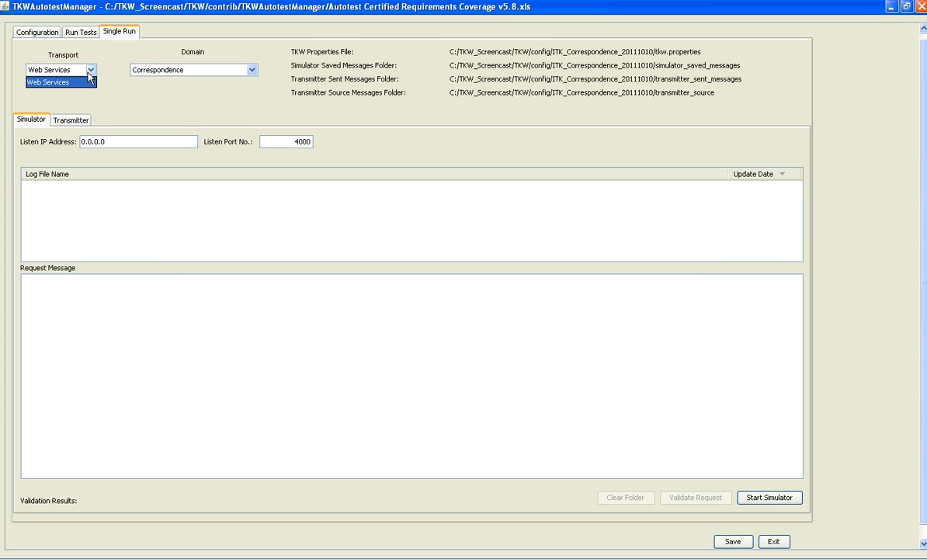
pyautogui.click(89, 73)
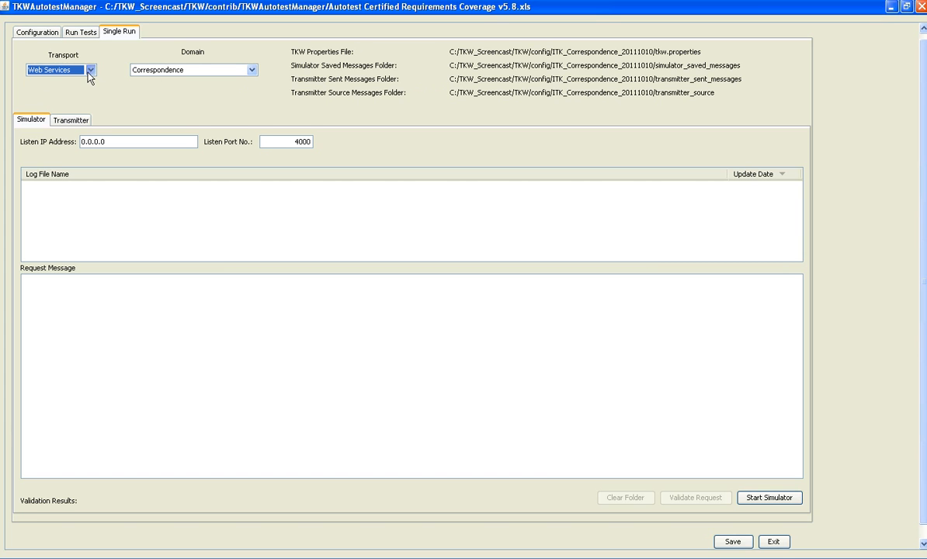
pyautogui.click(229, 71)
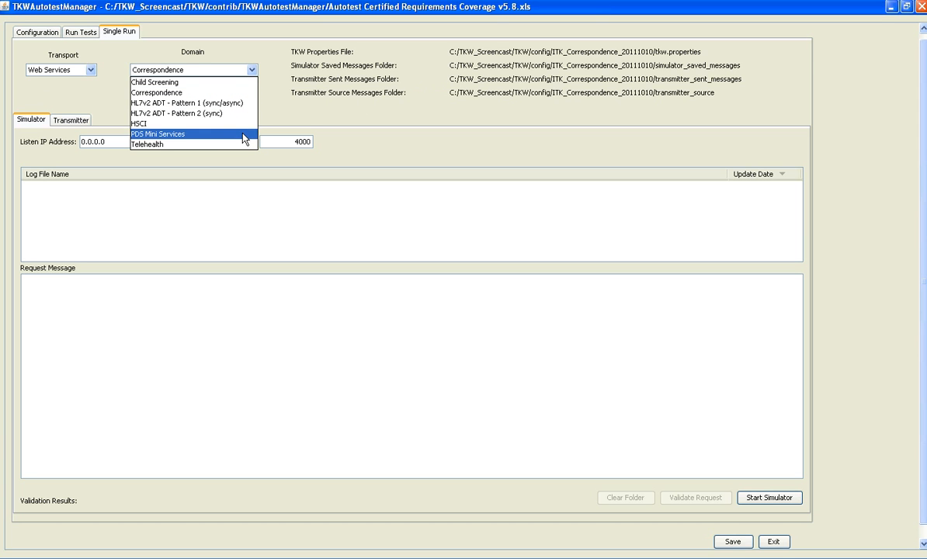
pyautogui.click(355, 56)
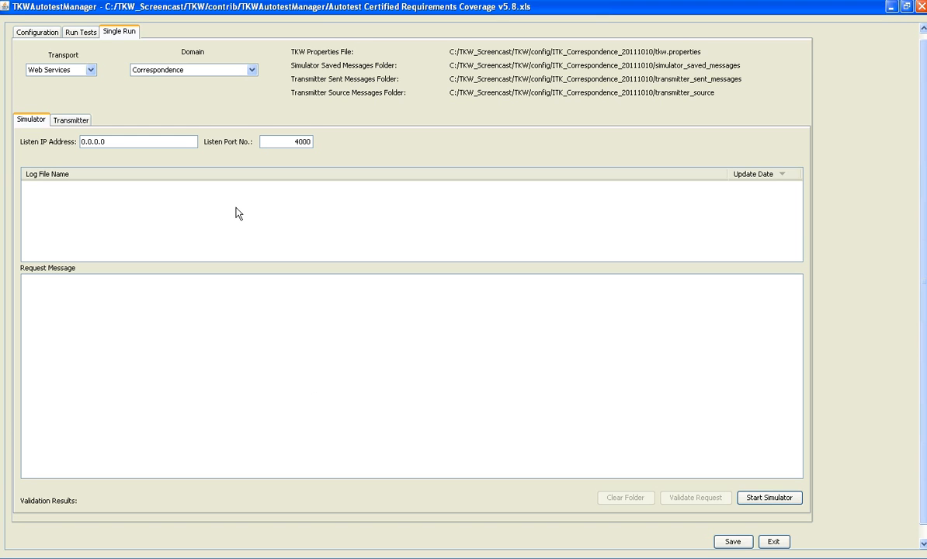
# - Set the single-run domain to HL7v2 ADT - Pattern 1 (sync/async) and start the simulator
pyautogui.click(221, 72)
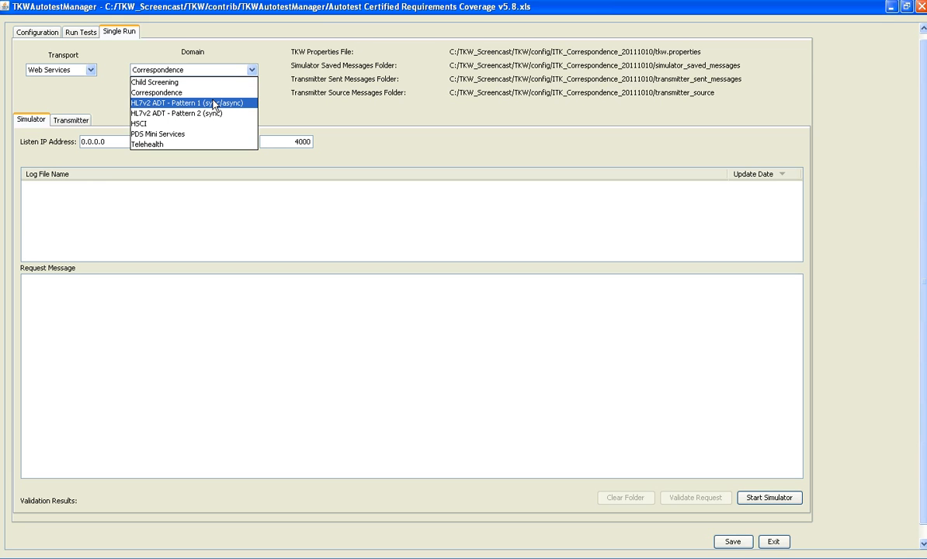
pyautogui.click(214, 103)
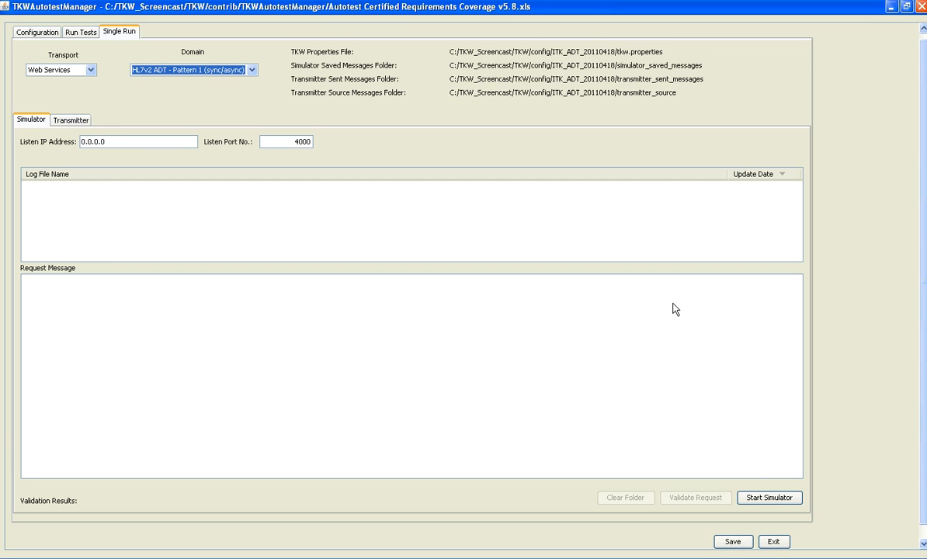
pyautogui.click(767, 501)
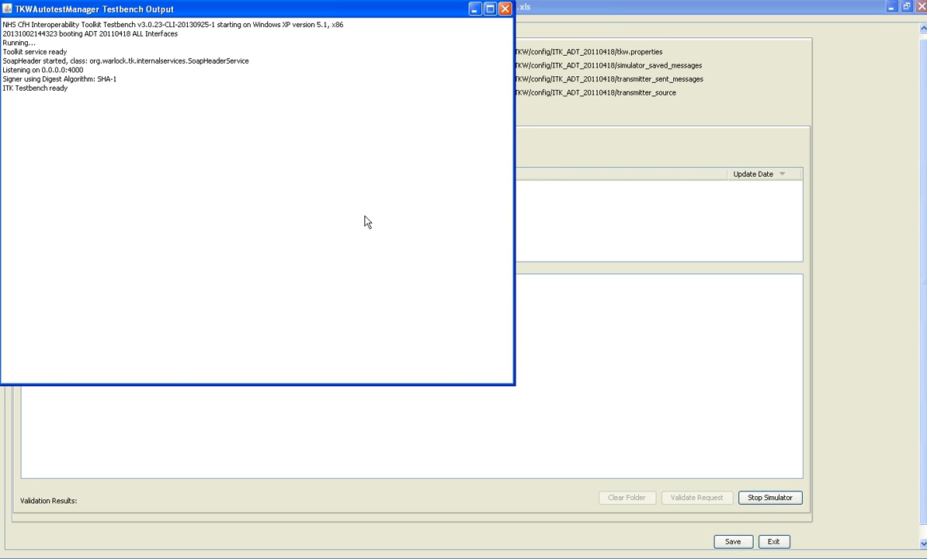
# - Switch to Windows Explorer, look through the messages in transmitter_source and run Transmit_Only.bat from the ITK_ADT_20110418 folder
pyautogui.hotkey('alt', 'Tab')
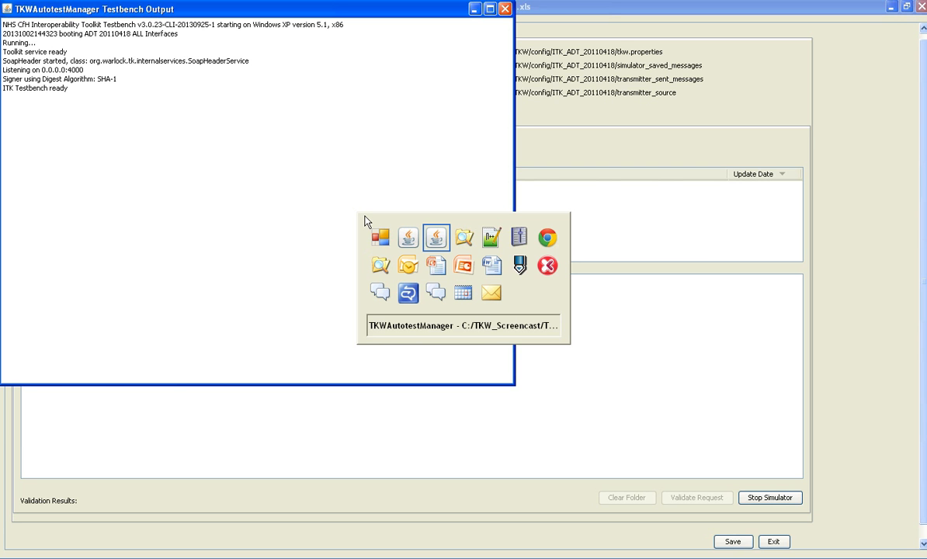
pyautogui.press('Tab')
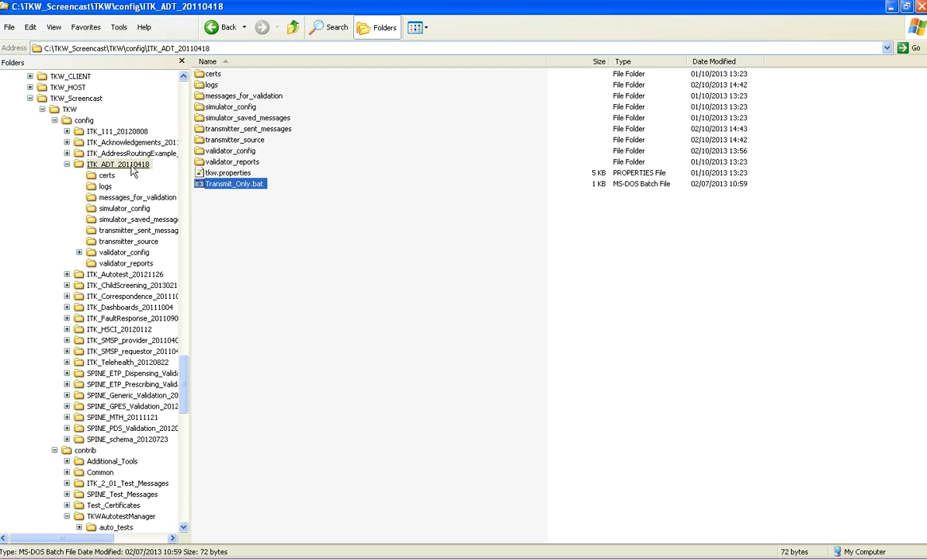
pyautogui.doubleClick(243, 141)
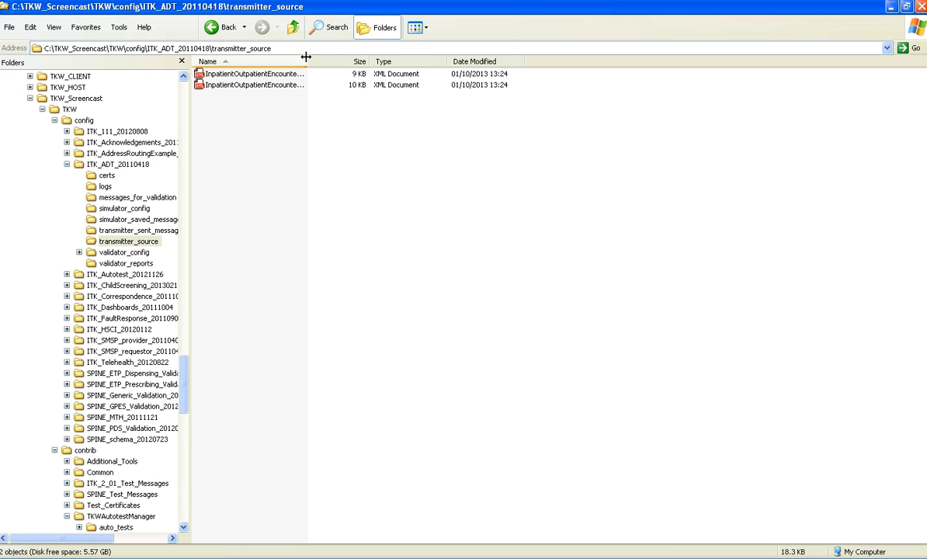
pyautogui.moveTo(308, 59); pyautogui.dragTo(516, 193)
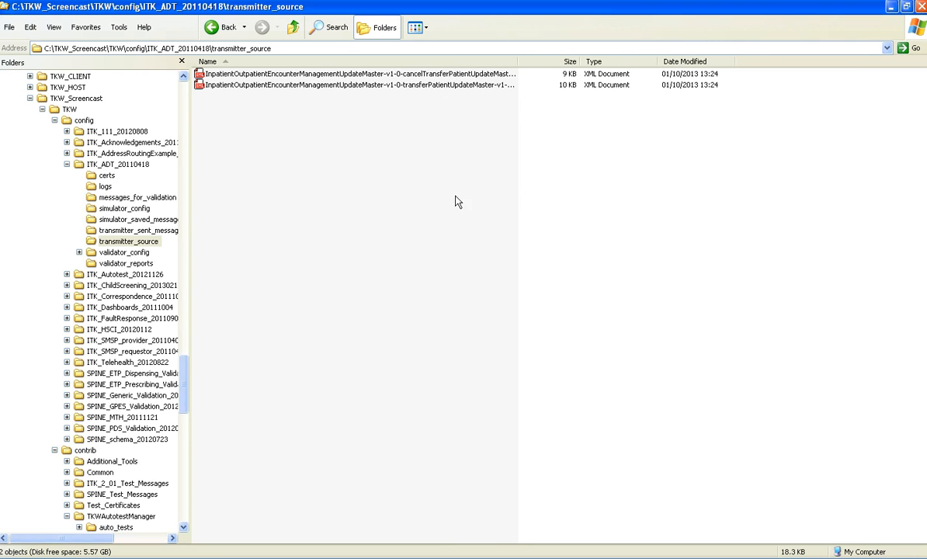
pyautogui.click(133, 166)
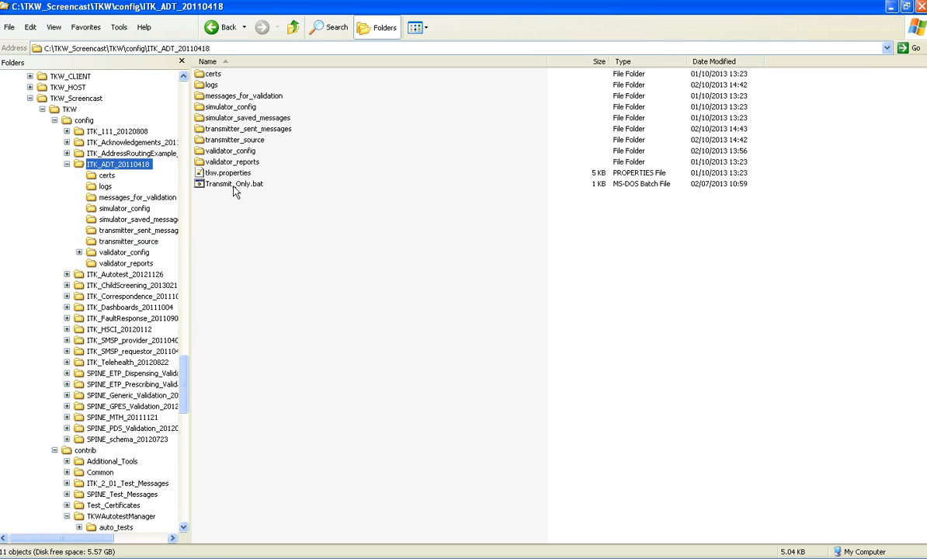
pyautogui.doubleClick(236, 185)
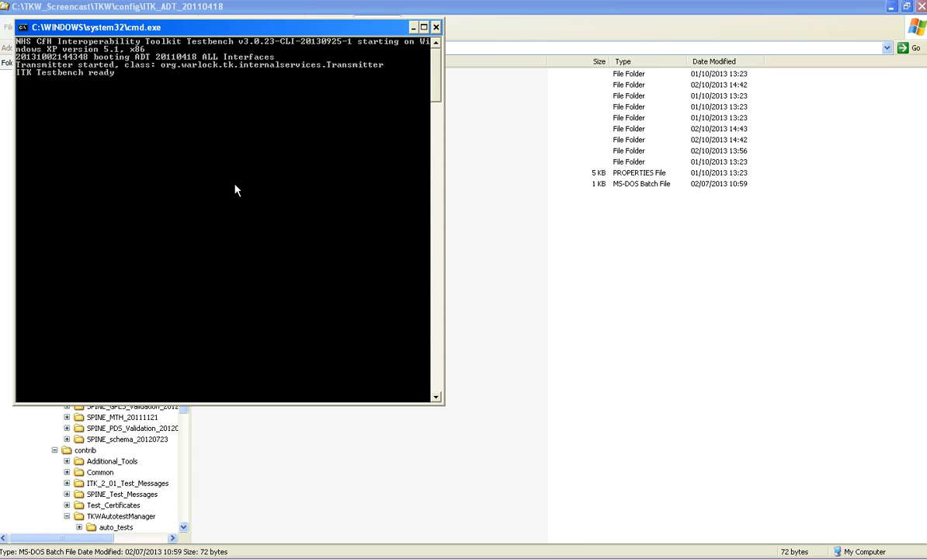
pyautogui.press('Return')
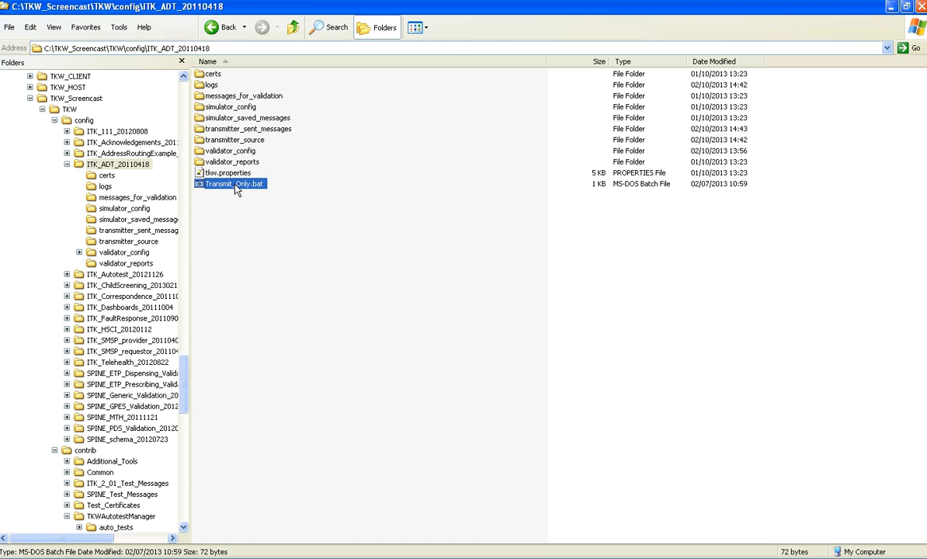
# - Switch back to TKWAutotestManager and show the request message of the logged transferPatientUpdateMaster-v1-0 file
pyautogui.hotkey('alt', 'Tab')
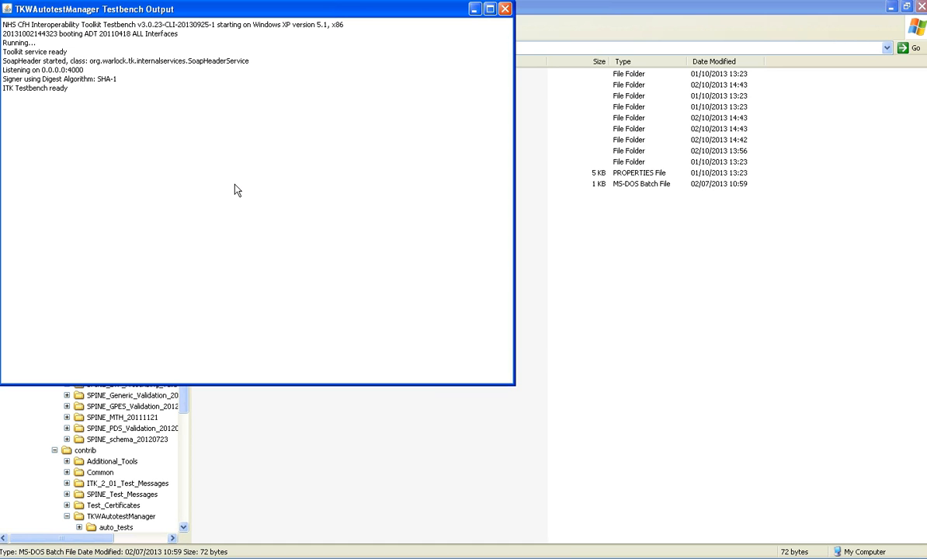
pyautogui.hotkey('alt', 'Tab')
pyautogui.hotkey('alt', 'Tab')
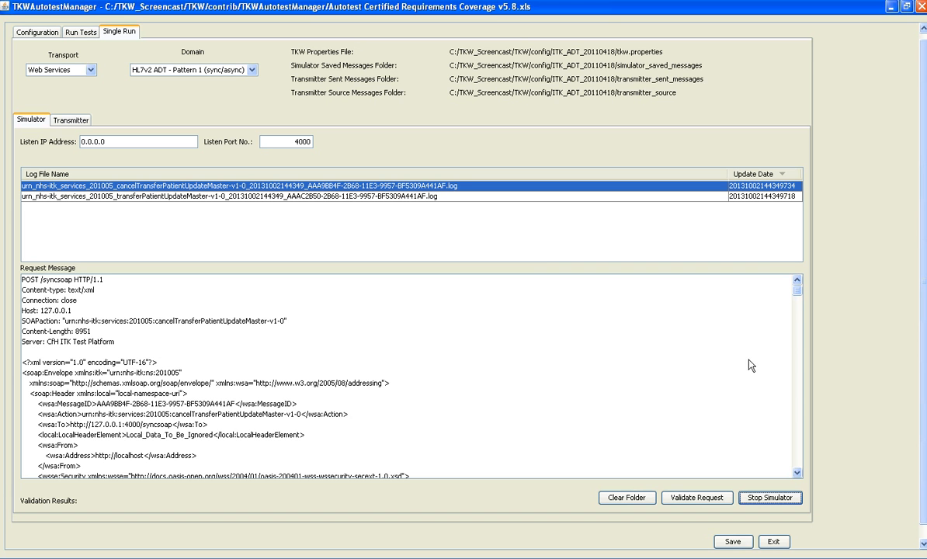
pyautogui.moveTo(798, 296); pyautogui.dragTo(753, 247)
pyautogui.click(472, 197)
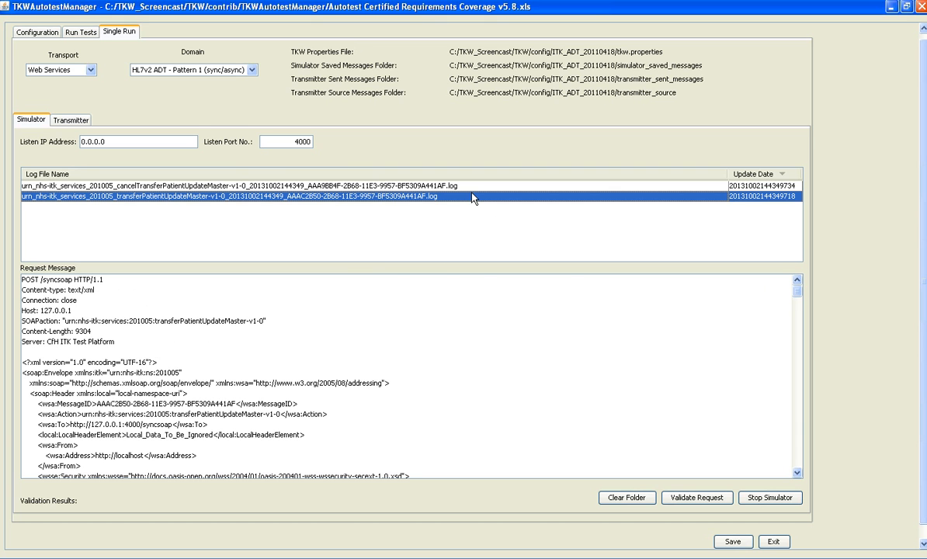
# - Run Transmit_Only.bat again from the ITK_ADT_20110418 folder in Windows Explorer and return to TKWAutotestManager
pyautogui.hotkey('alt', 'Tab')
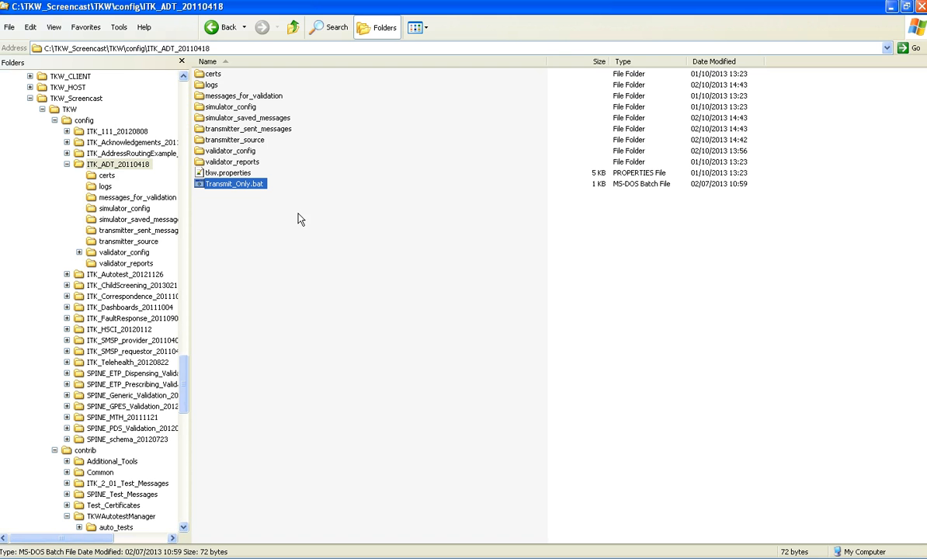
pyautogui.doubleClick(237, 184)
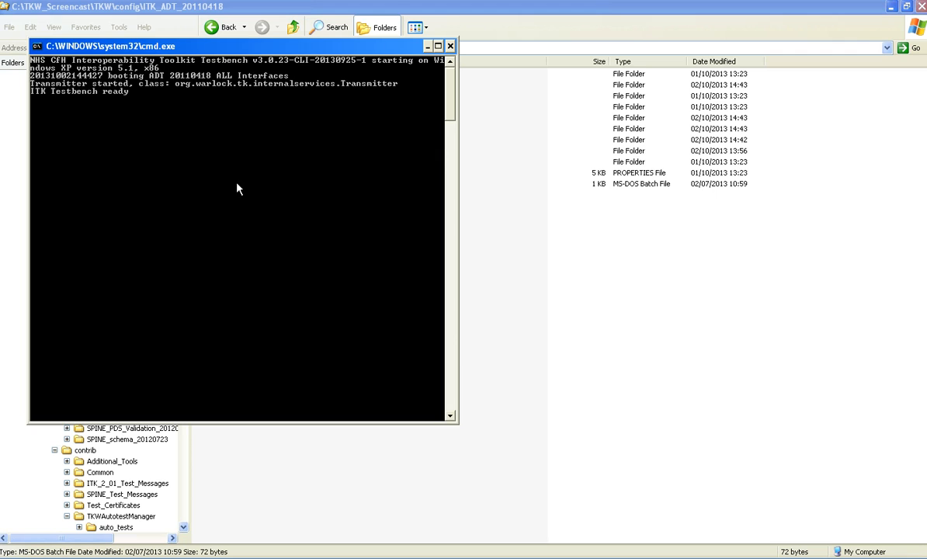
pyautogui.press('space')
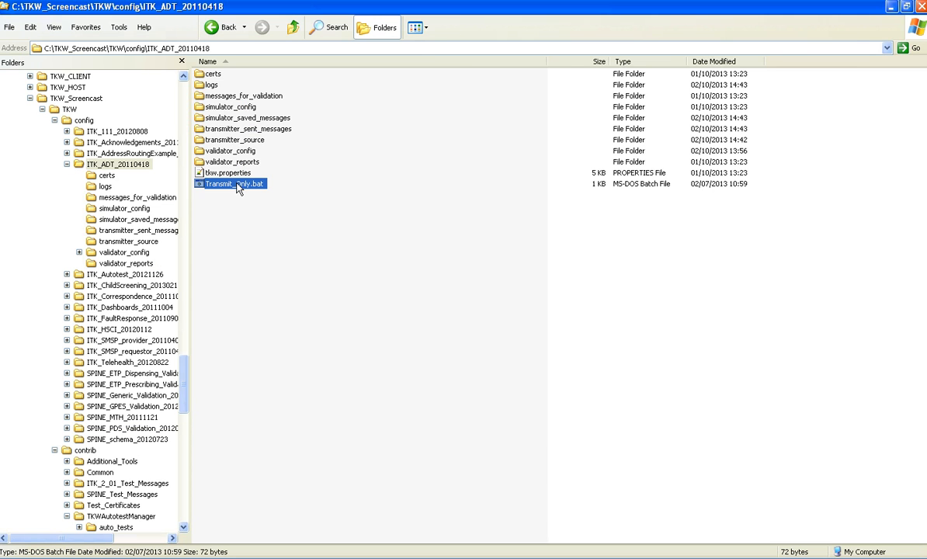
pyautogui.hotkey('alt', 'Tab')
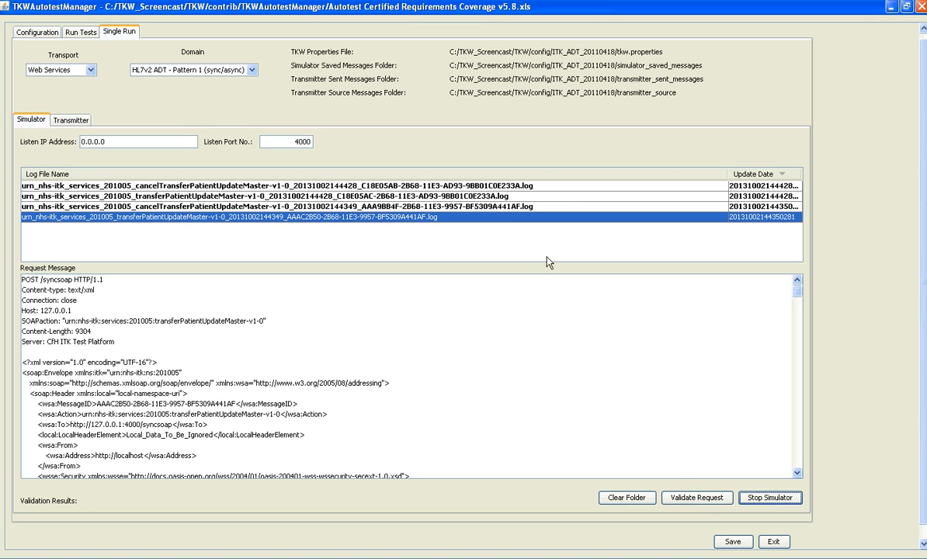
# - Validate the selected transferPatientUpdateMaster request, close the testbench output and review the validation report in the browser
pyautogui.click(697, 497)
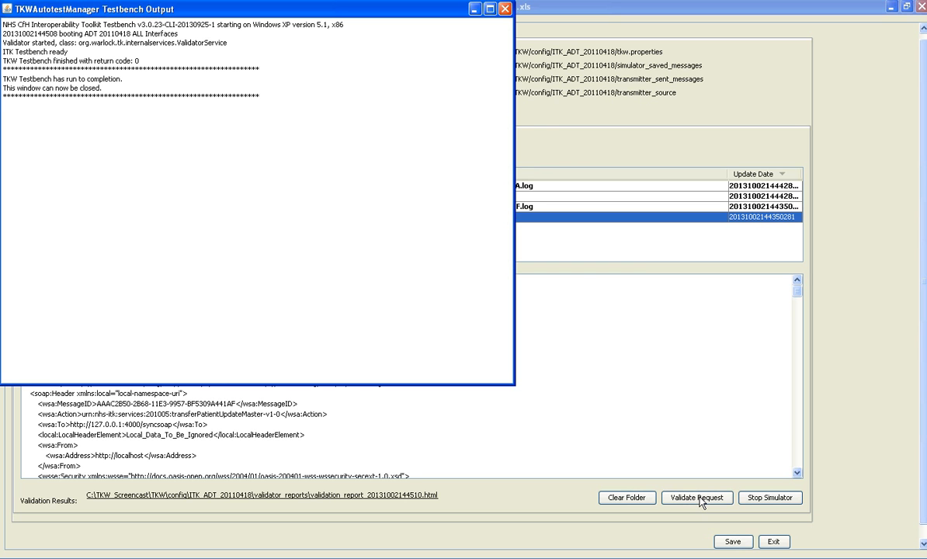
pyautogui.click(506, 9)
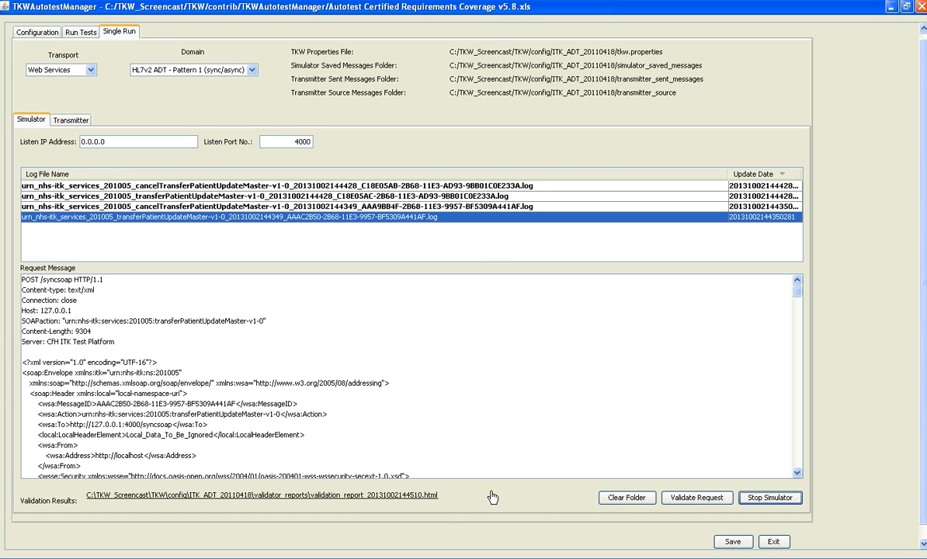
pyautogui.click(375, 499)
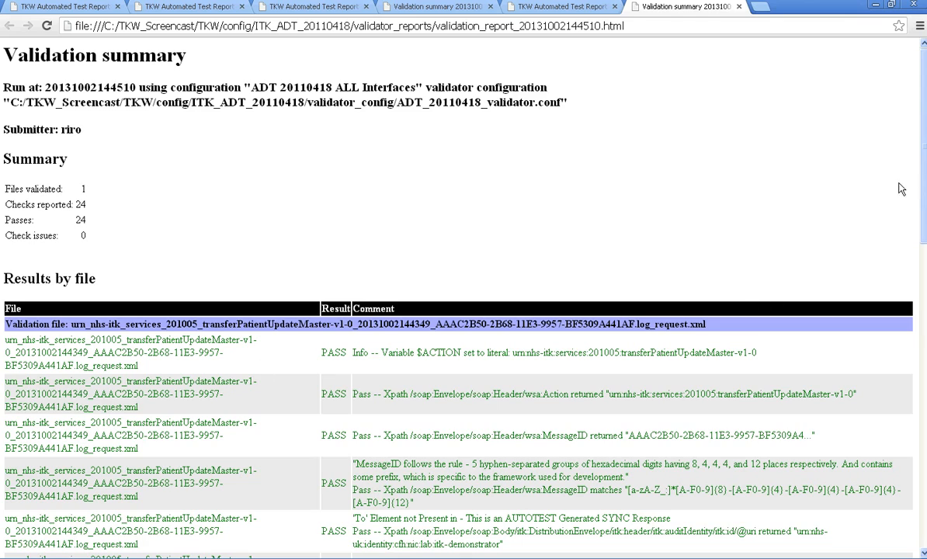
pyautogui.scroll(-4, 901, 189)
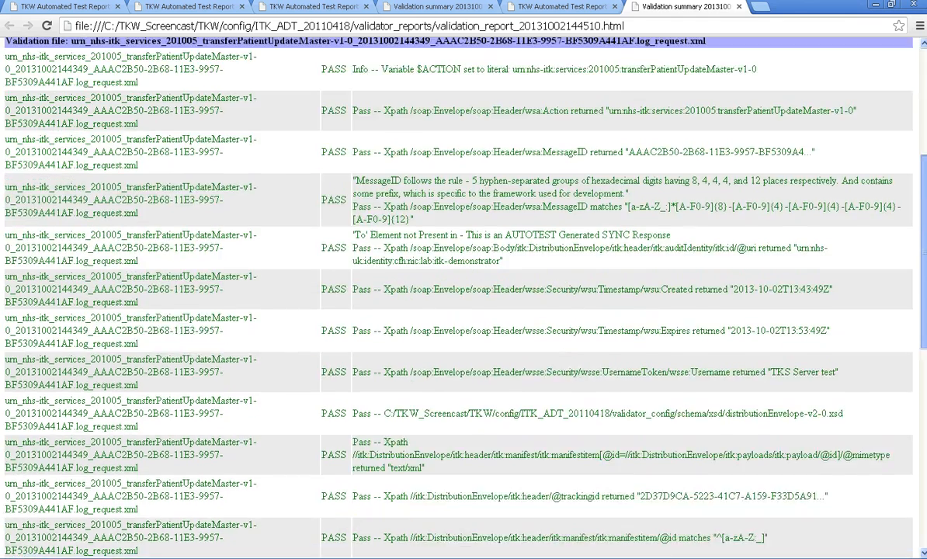
pyautogui.scroll(-6, 464, 295)
pyautogui.scroll(6, 463, 295)
pyautogui.scroll(4, 464, 295)
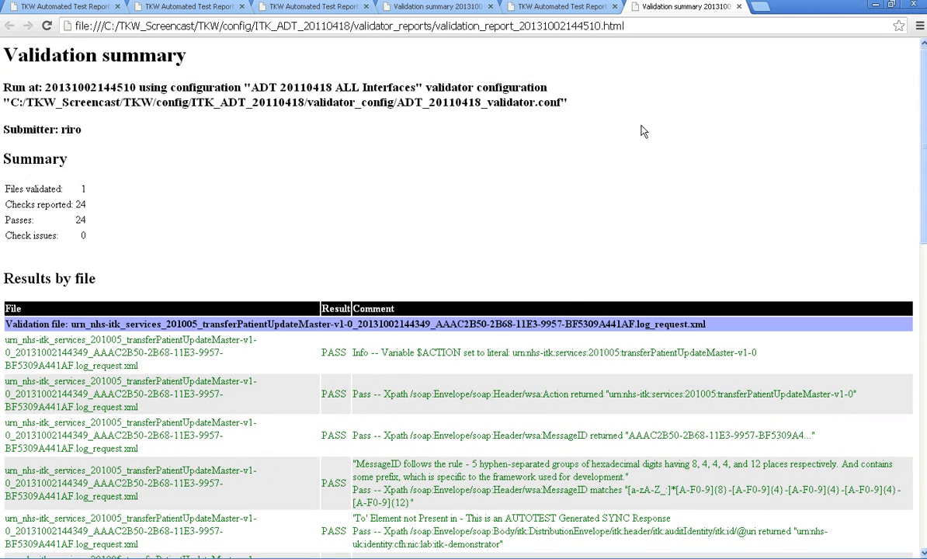
# - Return to TKWAutotestManager and delete the contents of the simulator's saved messages folder
pyautogui.hotkey('alt', 'Tab')
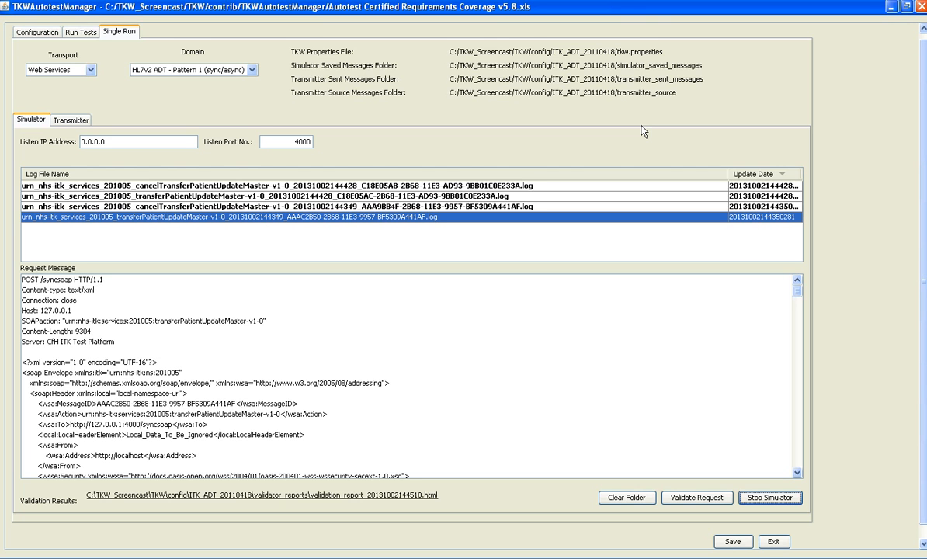
pyautogui.click(638, 504)
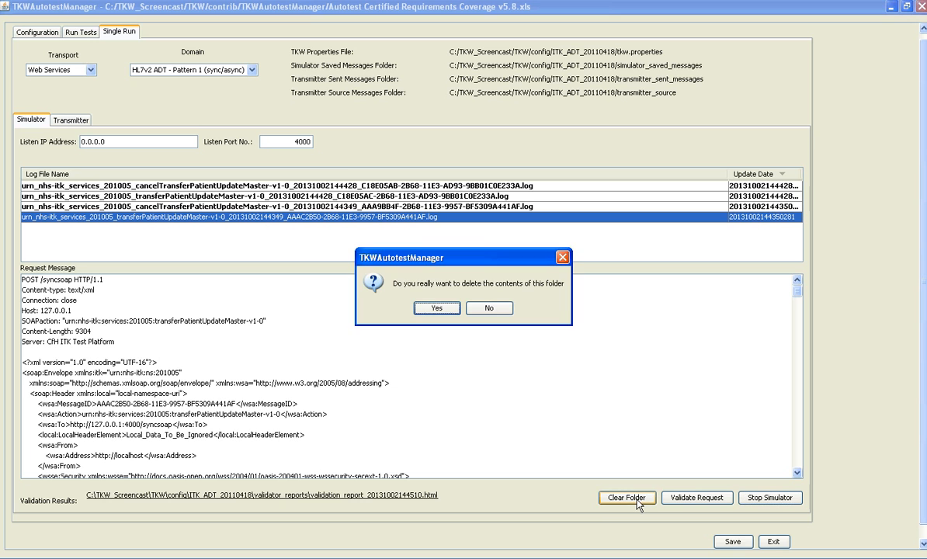
pyautogui.click(436, 309)
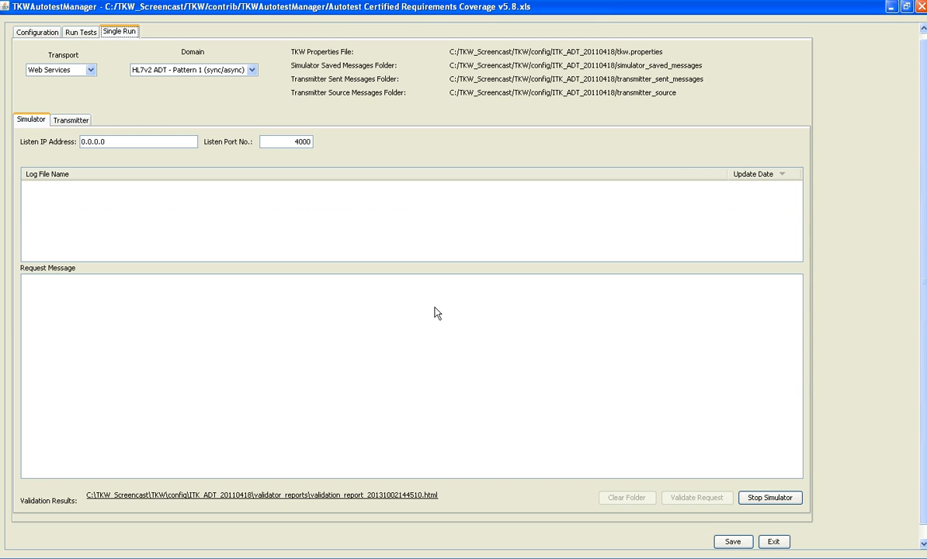
# - Show the transmitter settings, switch to the ITK_Correspondence_20111010 folder in Windows Explorer and run its Simulator.bat
pyautogui.click(87, 121)
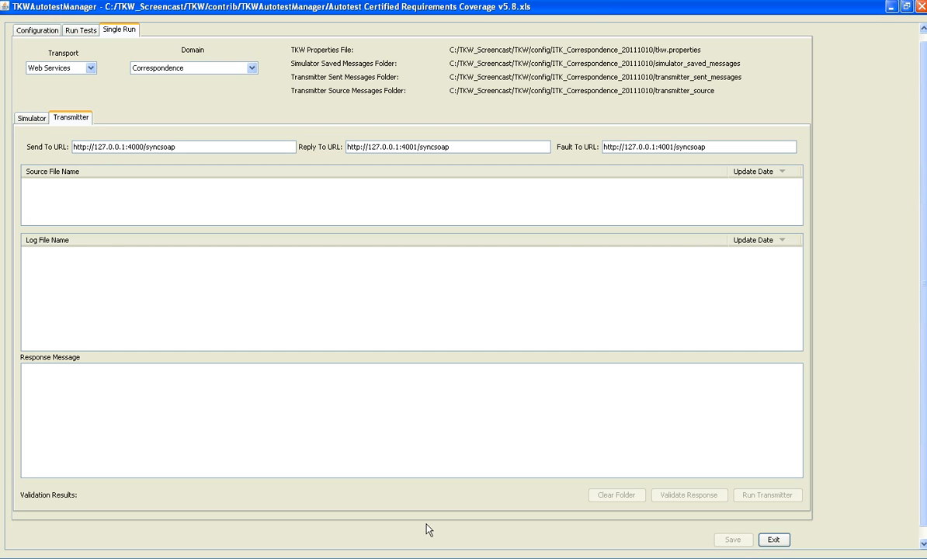
pyautogui.click(315, 555)
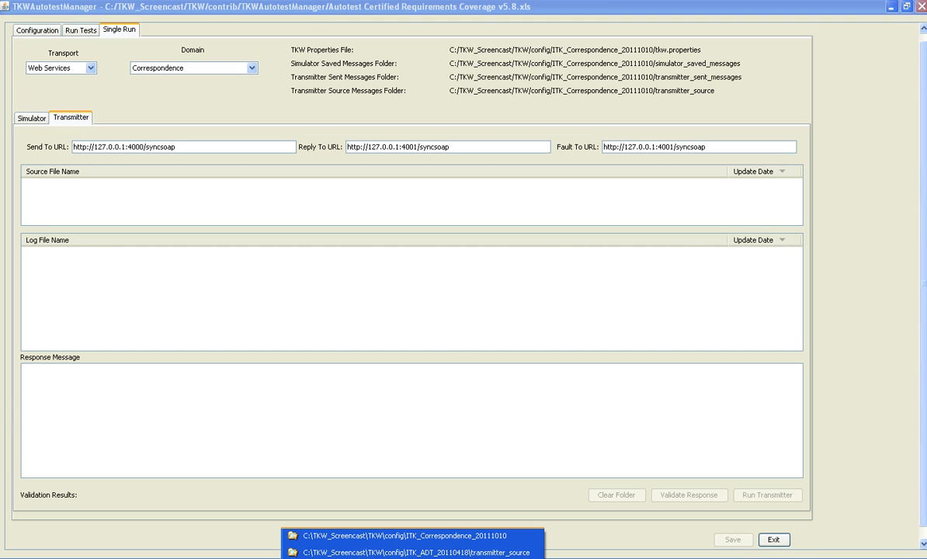
pyautogui.click(326, 536)
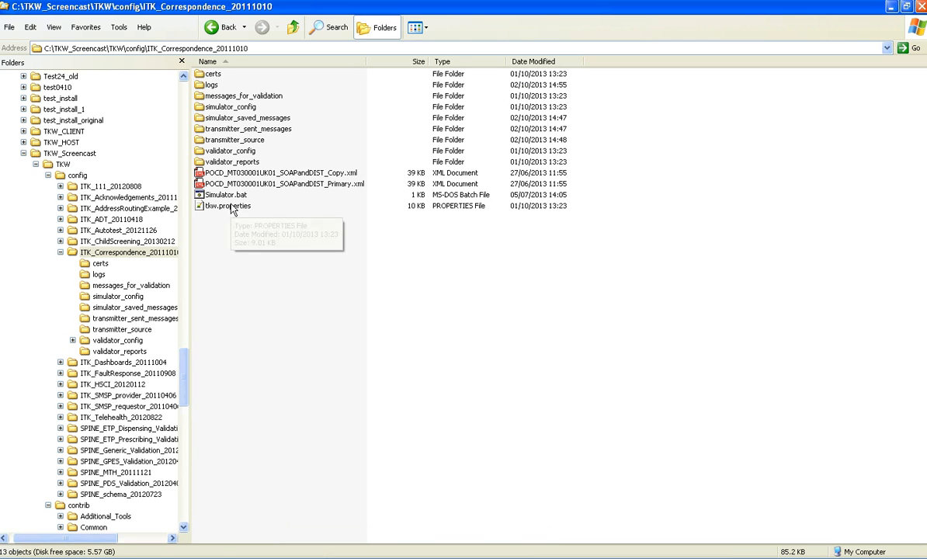
pyautogui.doubleClick(226, 195)
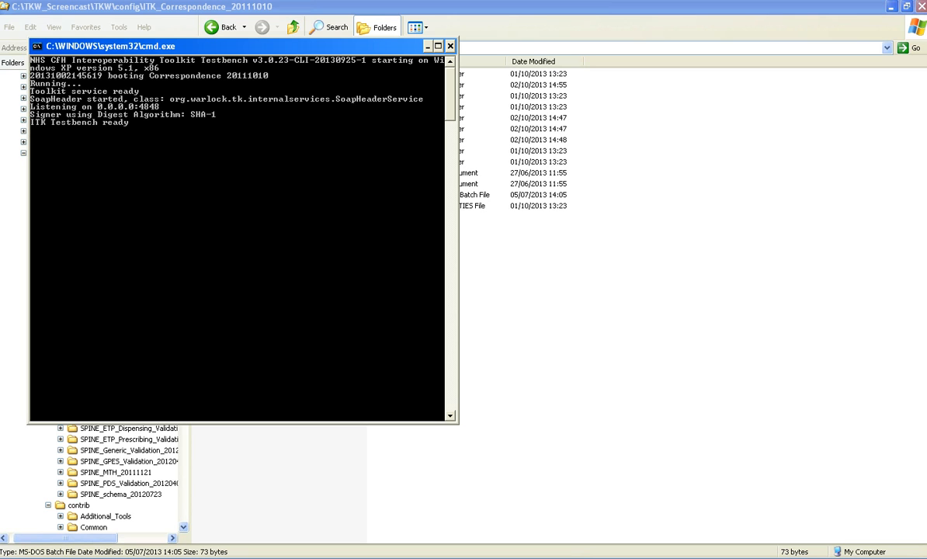
pyautogui.click(574, 494)
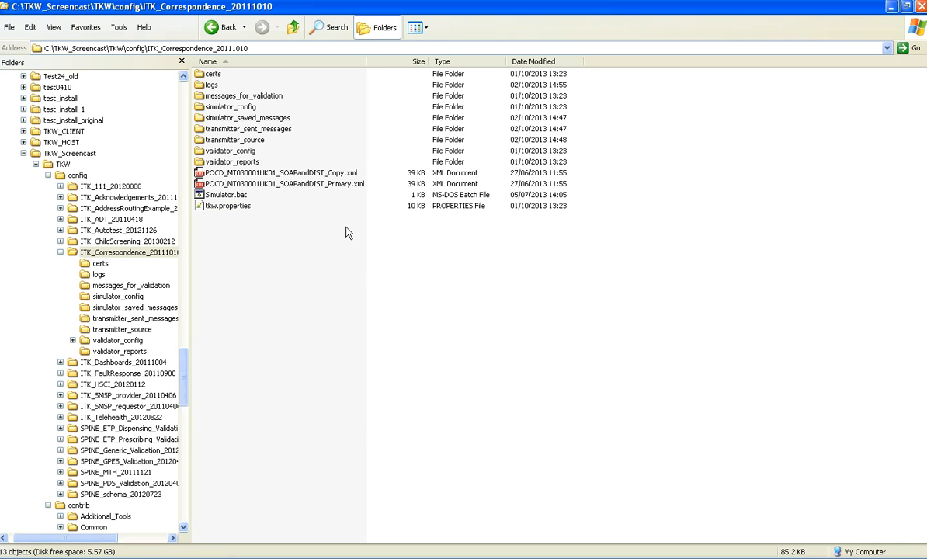
# - Add POCD_MT030001UK01_SOAPandDIST_Copy.xml and POCD_MT030001UK01_SOAPandDIST_Primary.xml from Windows Explorer to the transmitter's source files in TKWAutotestManager
pyautogui.click(322, 174)
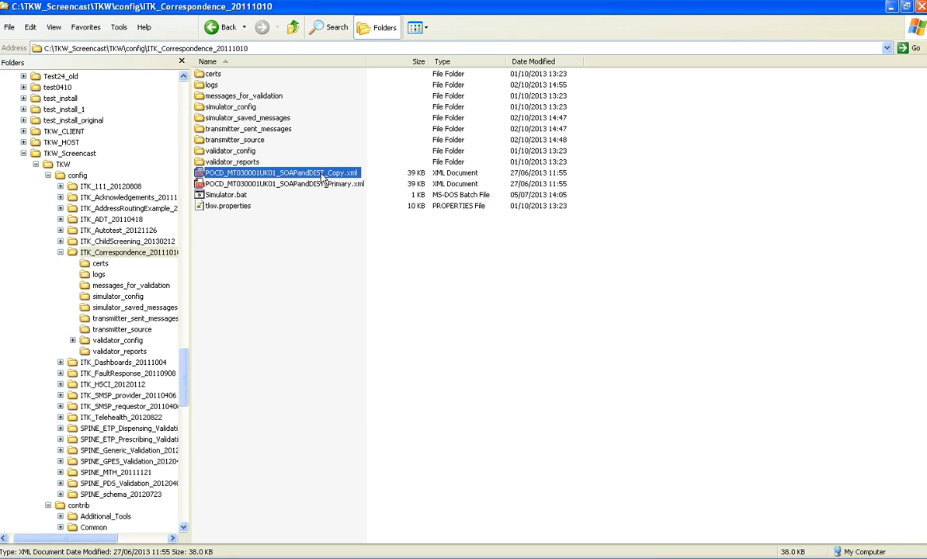
pyautogui.keyDown('ctrl'); pyautogui.click(321, 185); pyautogui.keyUp('ctrl')
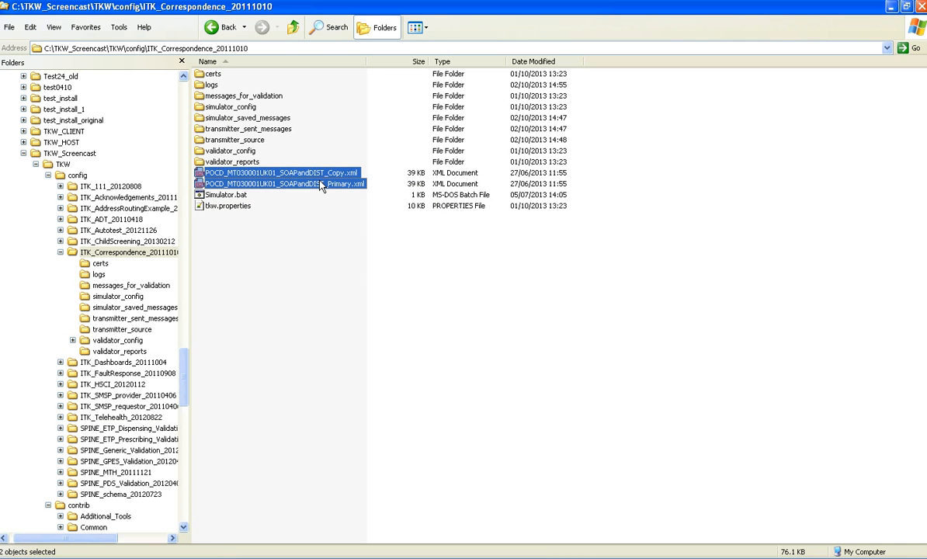
pyautogui.moveTo(322, 185); pyautogui.dragTo(490, 224)
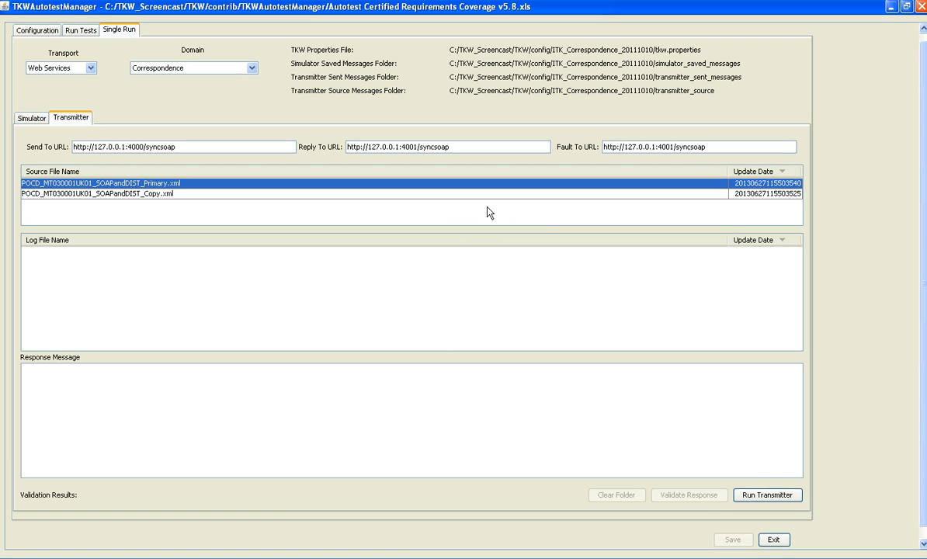
pyautogui.click(143, 146)
pyautogui.press('BackSpace')
pyautogui.press('BackSpace')
pyautogui.press('BackSpace')
pyautogui.write('848')
pyautogui.click(750, 495)
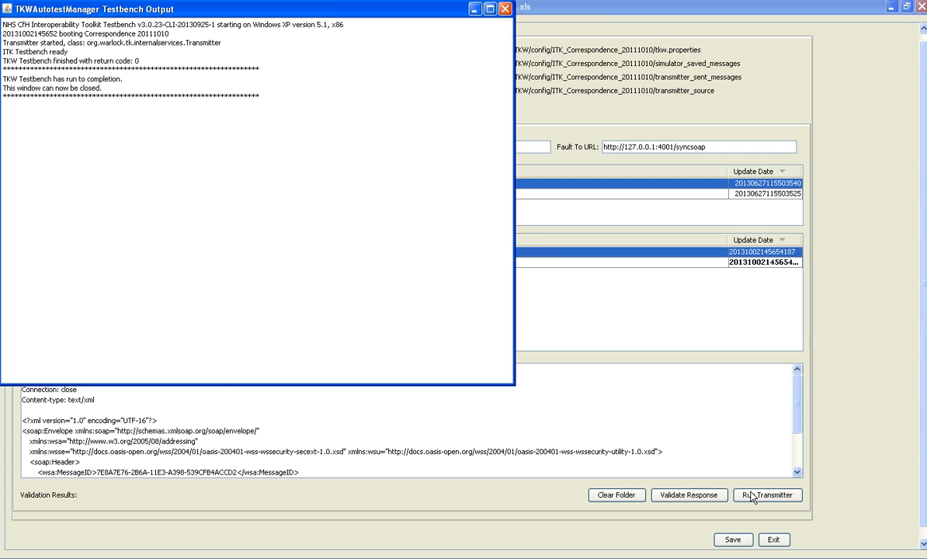
pyautogui.click(505, 10)
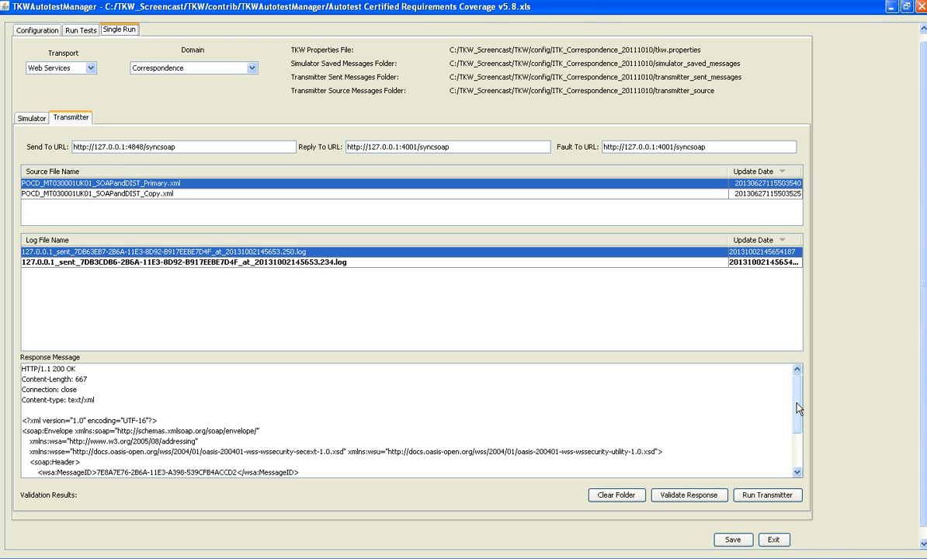
pyautogui.moveTo(796, 403); pyautogui.dragTo(781, 477)
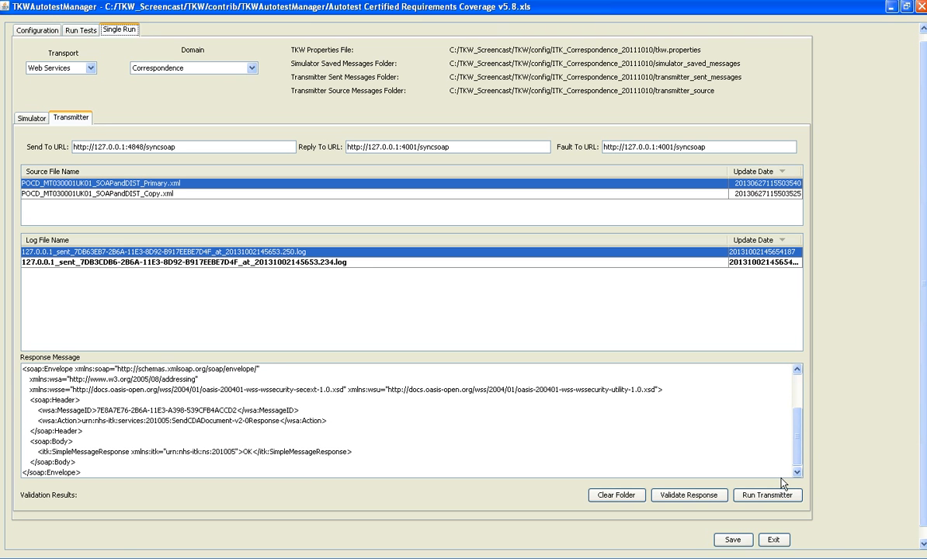
# - Validate the response of the sent log ending in 234.log and review its validation report in the browser
pyautogui.click(346, 263)
pyautogui.click(688, 495)
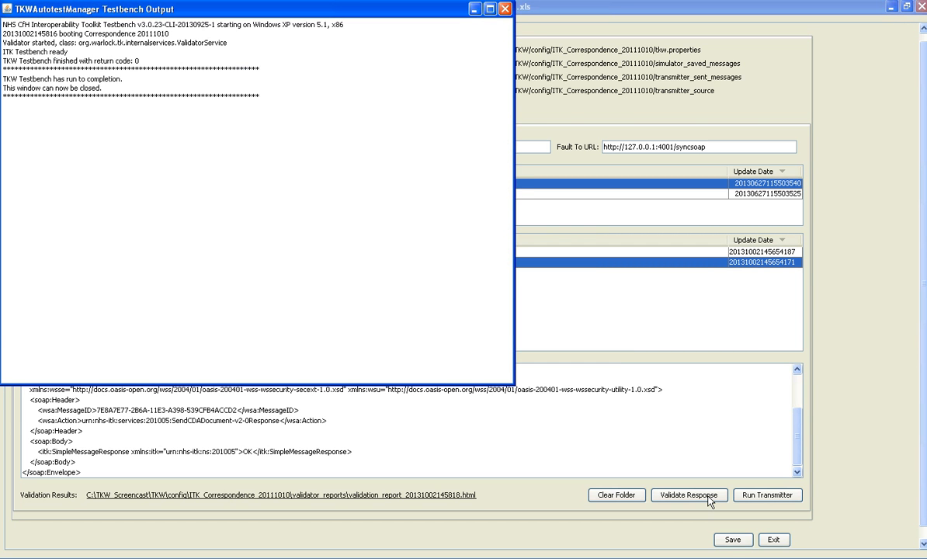
pyautogui.click(505, 8)
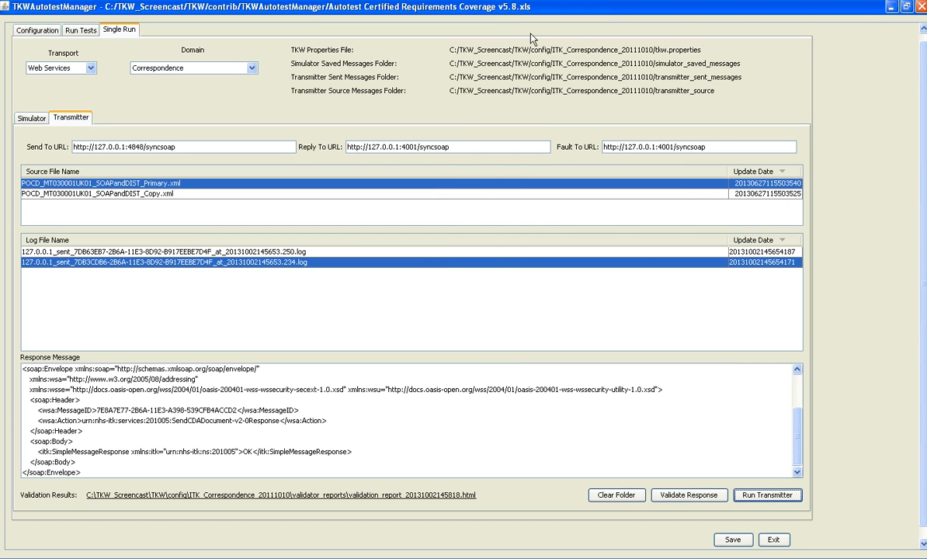
pyautogui.click(329, 499)
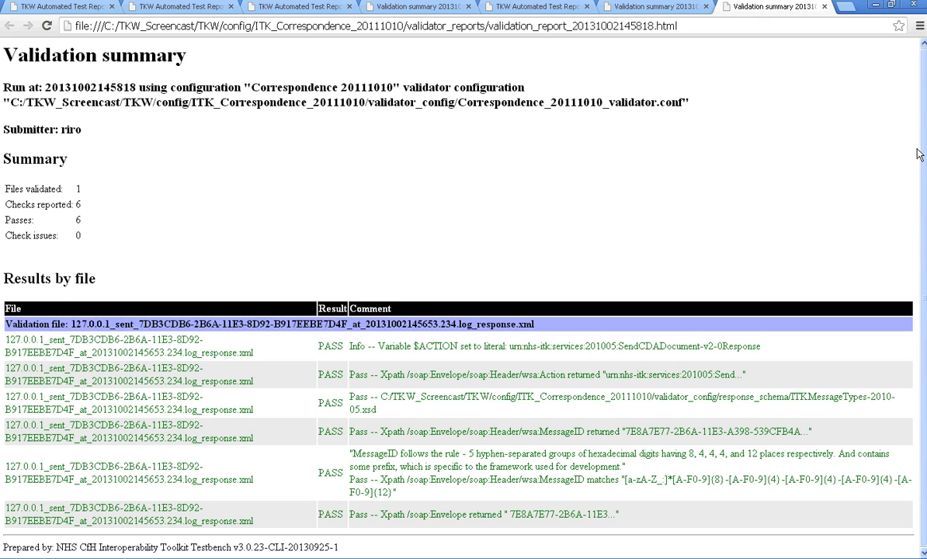
pyautogui.moveTo(924, 153); pyautogui.dragTo(918, 125)
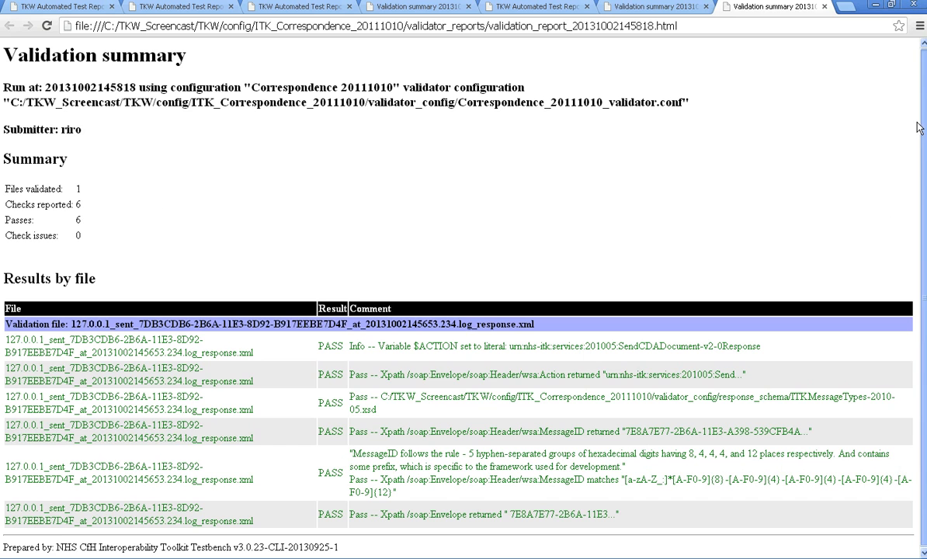
# - Close the validation report, return to TKWAutotestManager and delete the contents of the transmitter's sent messages folder
pyautogui.click(823, 6)
pyautogui.hotkey('alt', 'Tab')
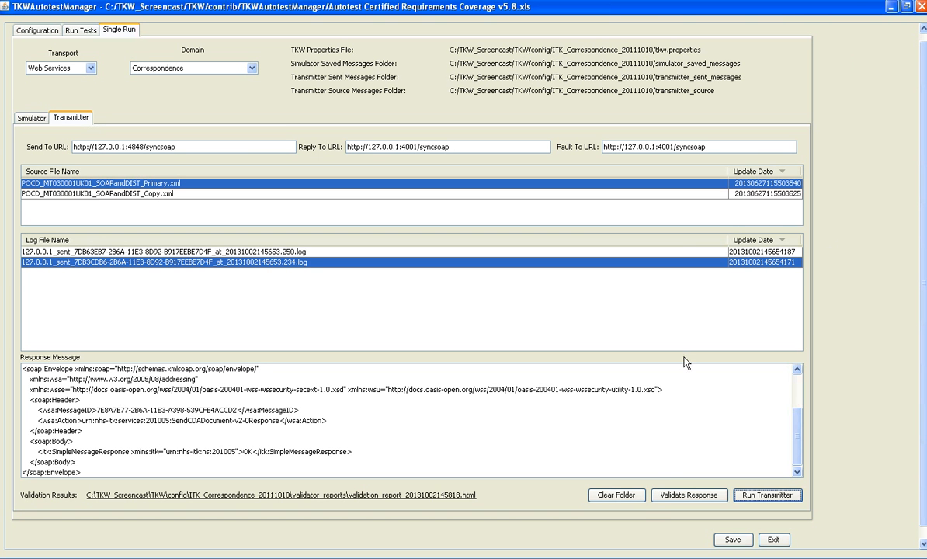
pyautogui.click(616, 497)
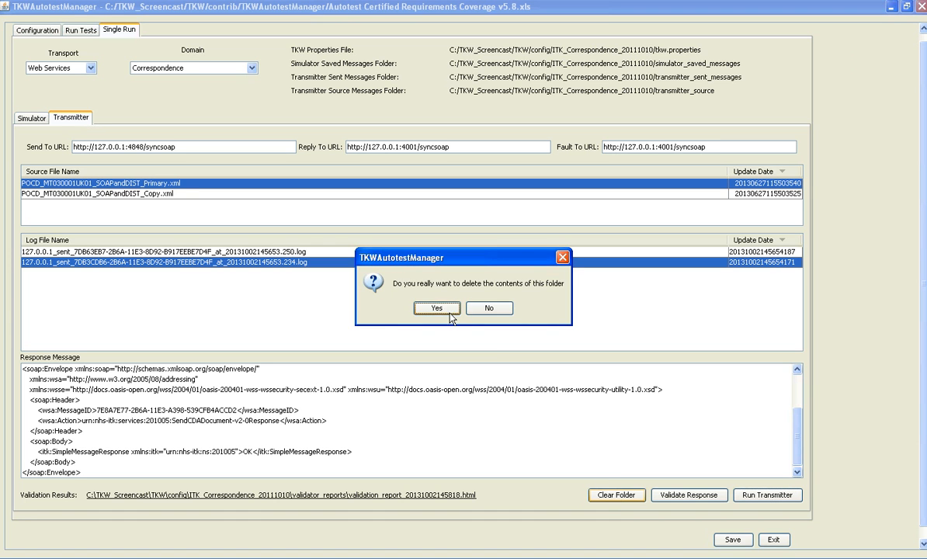
pyautogui.click(436, 307)
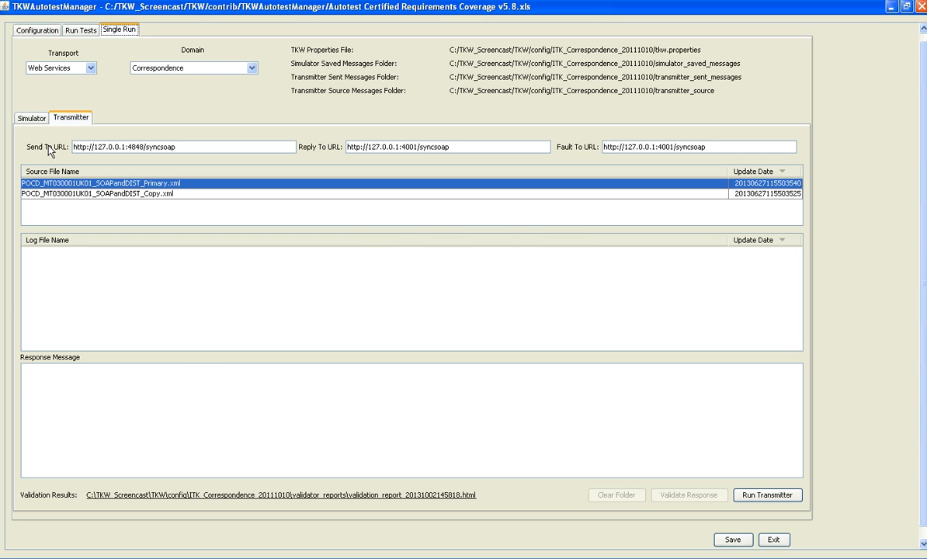
# - Switch to Windows Explorer, show the TKW\contrib\TKWAutotestManager folder and select TKW Autotest Guide 2.0.docx
pyautogui.hotkey('alt', 'Tab')
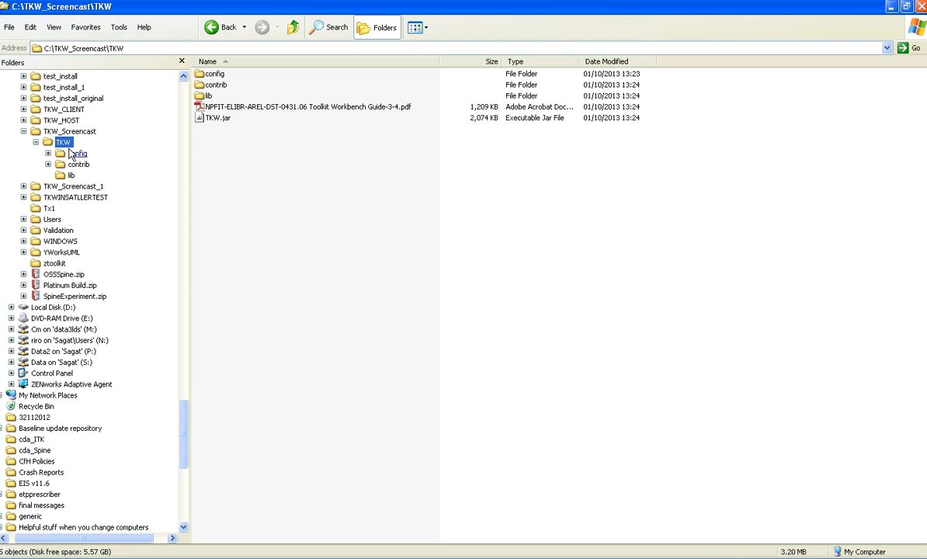
pyautogui.doubleClick(78, 163)
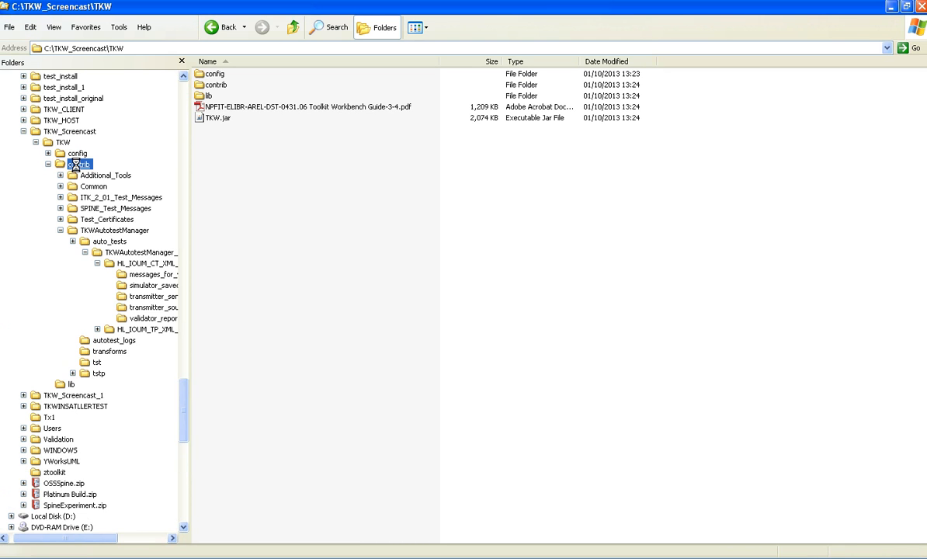
pyautogui.click(134, 233)
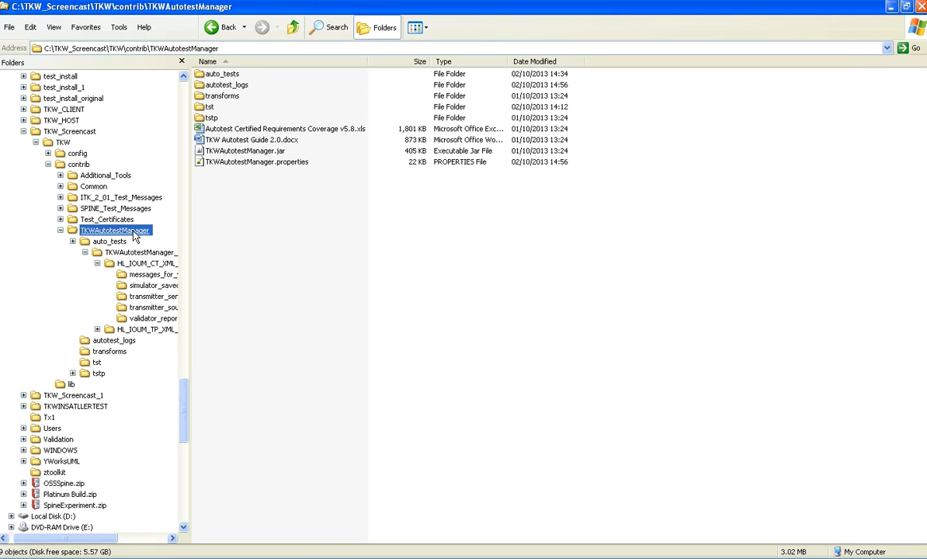
pyautogui.click(262, 141)
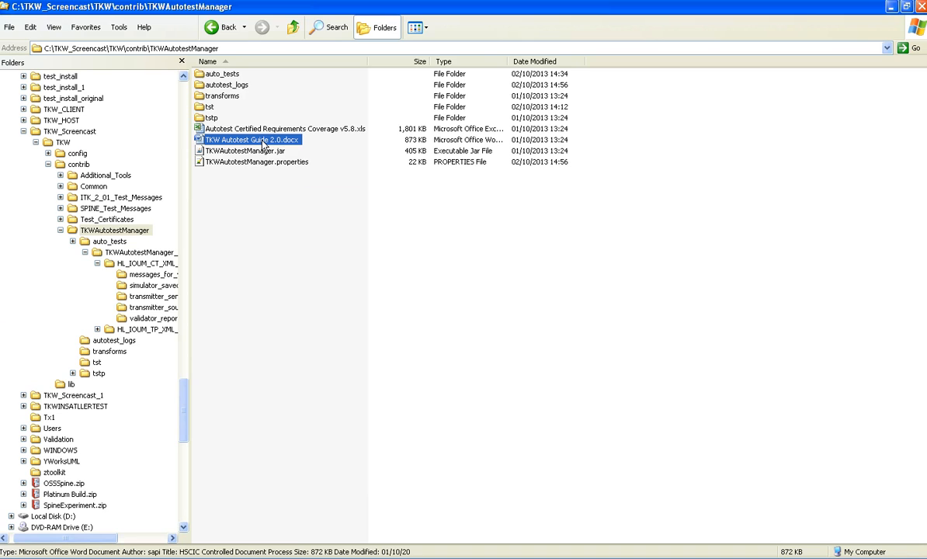